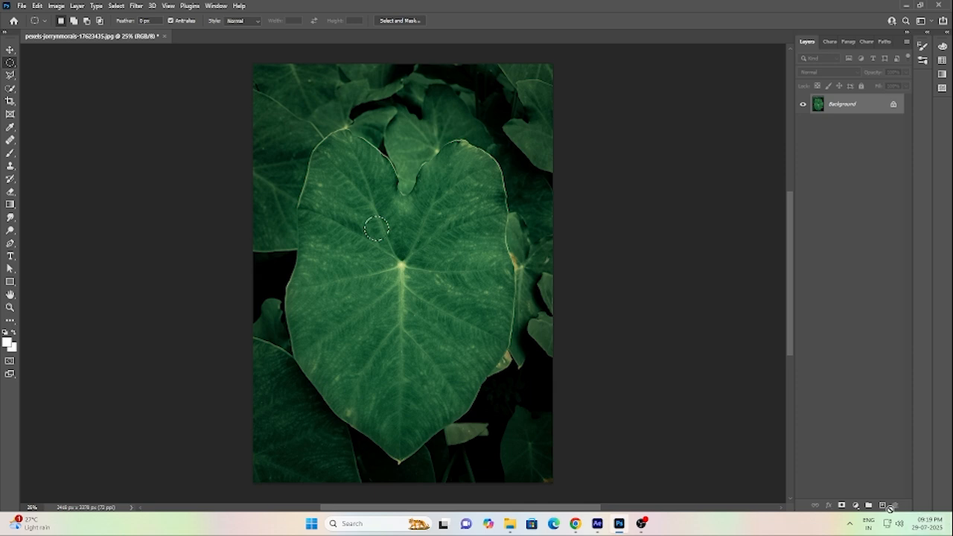
# - Add a new layer above the leaf photo and set up the Gradient tool with the white-to-black gradient
pyautogui.click(884, 506)
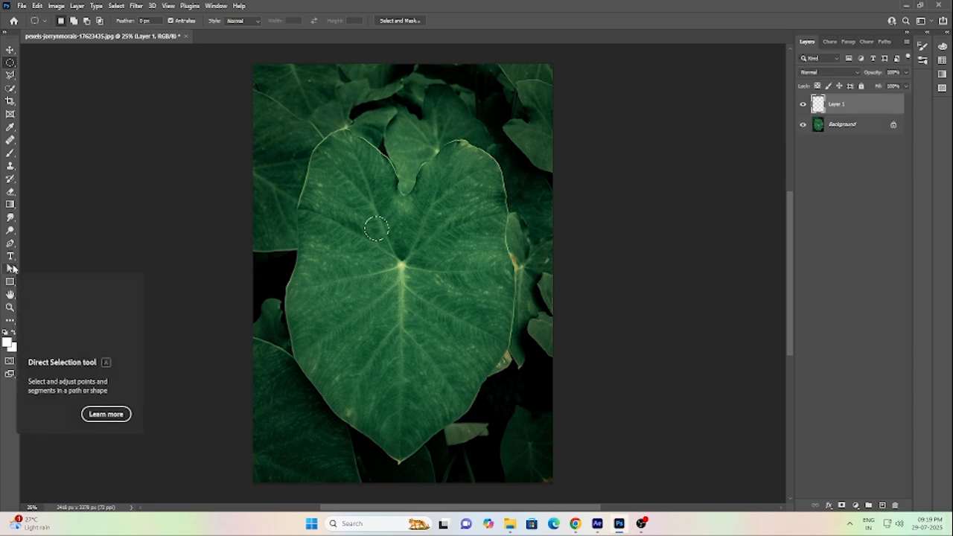
pyautogui.click(13, 208)
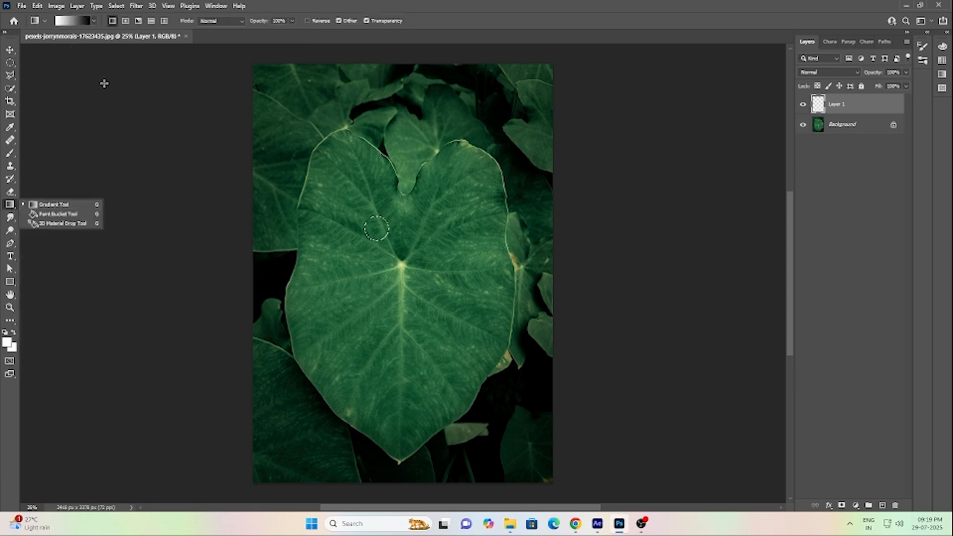
pyautogui.click(67, 21)
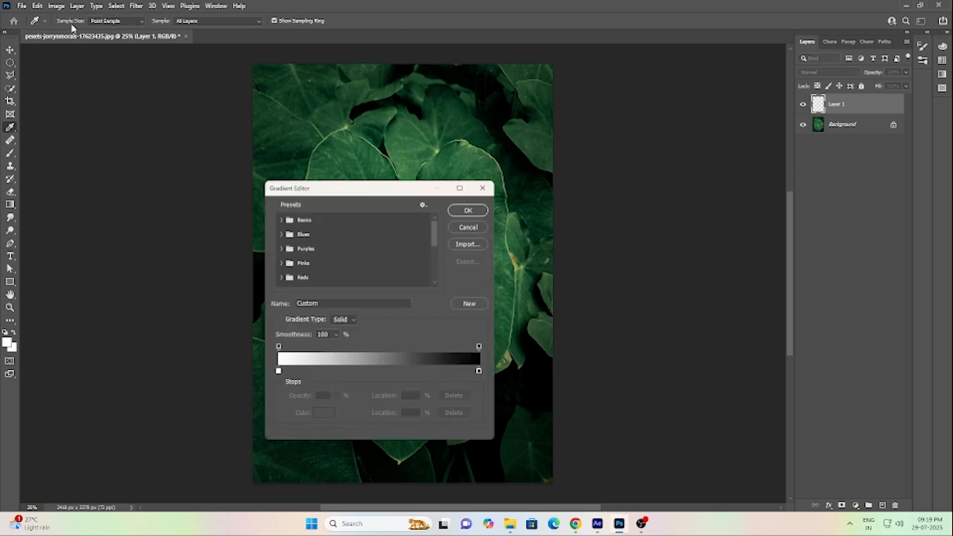
pyautogui.click(281, 218)
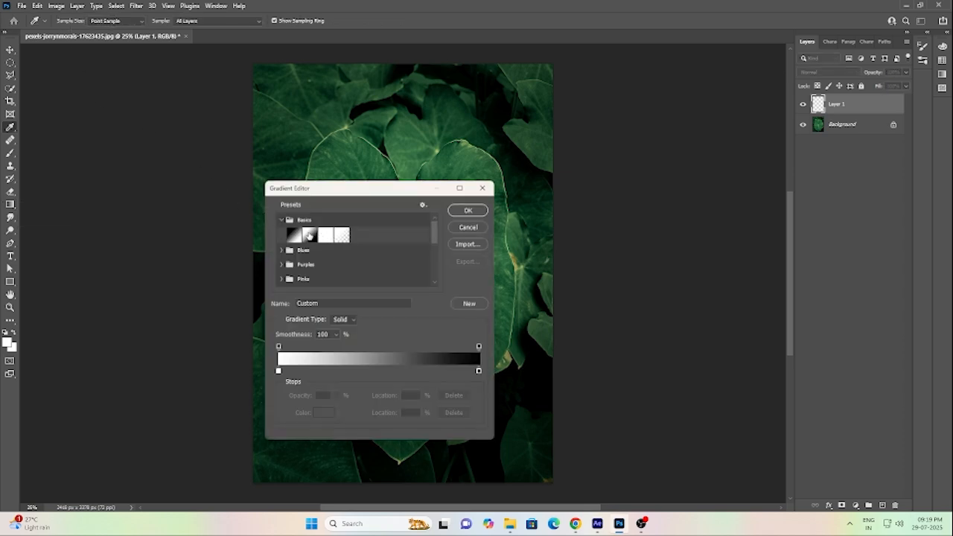
pyautogui.click(309, 235)
pyautogui.click(460, 212)
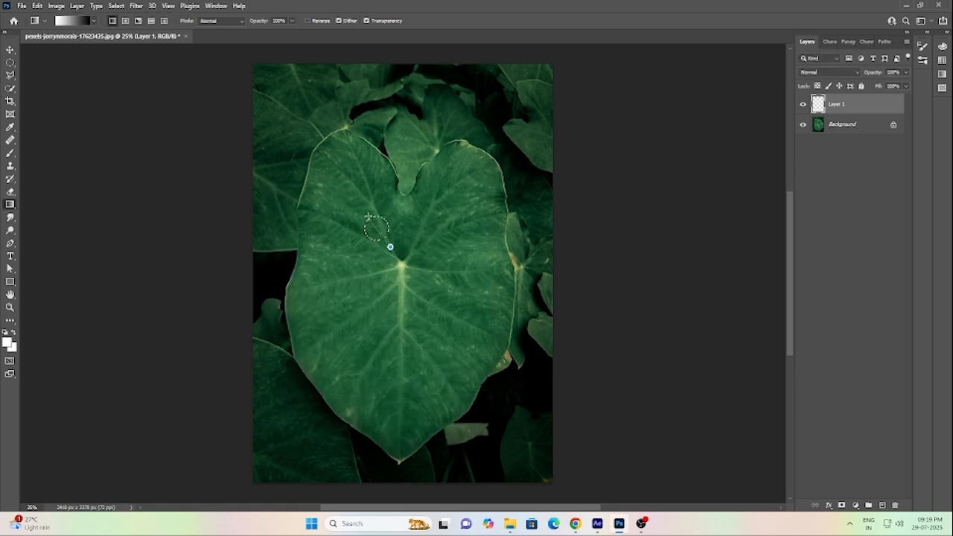
# - Fill the circular selection with a diagonal gradient, bright at lower right and dark at upper left, and set the layer's blend mode to Overlay
pyautogui.moveTo(361, 206); pyautogui.dragTo(390, 247)
pyautogui.click(855, 72)
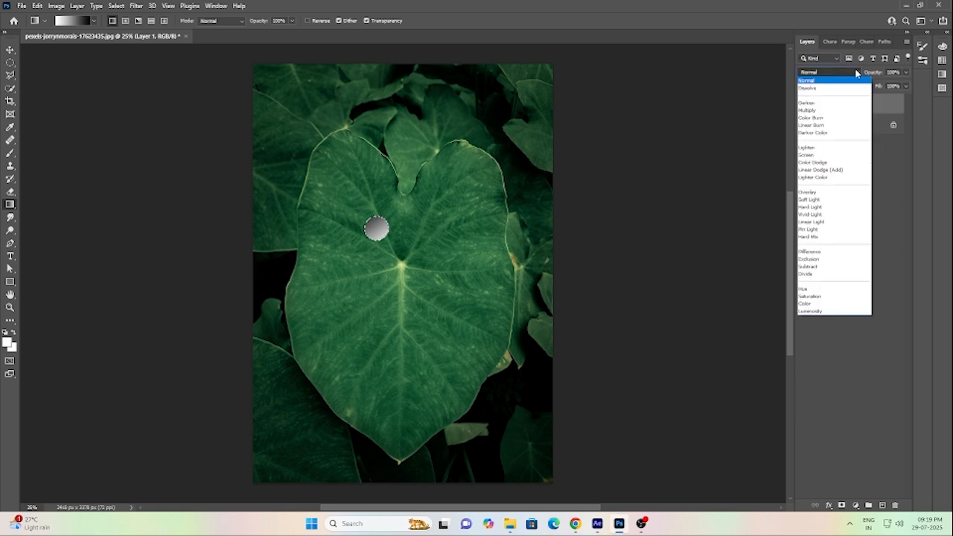
pyautogui.click(824, 193)
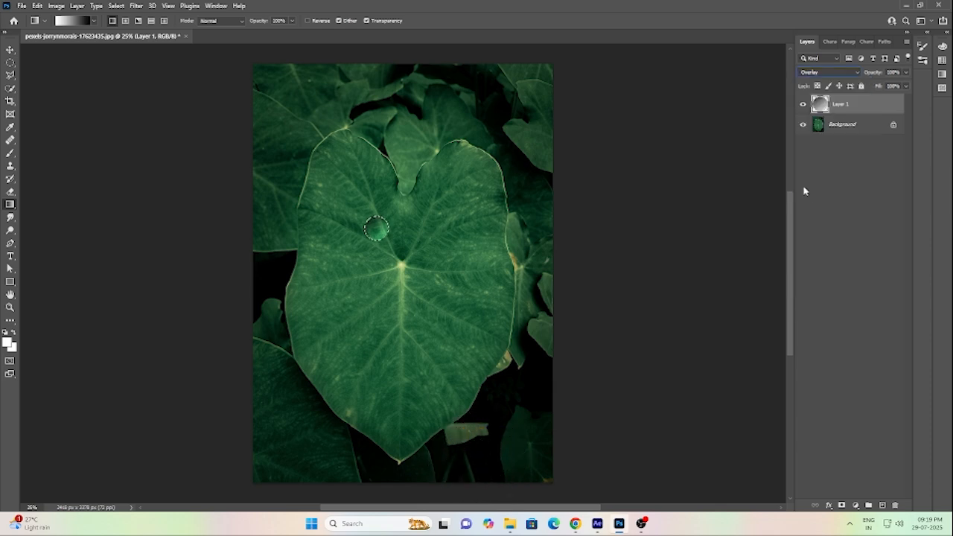
# - Add an Inner Shadow effect to the gradient circle's layer with Linear Burn blend mode and black colour 000000
pyautogui.click(829, 505)
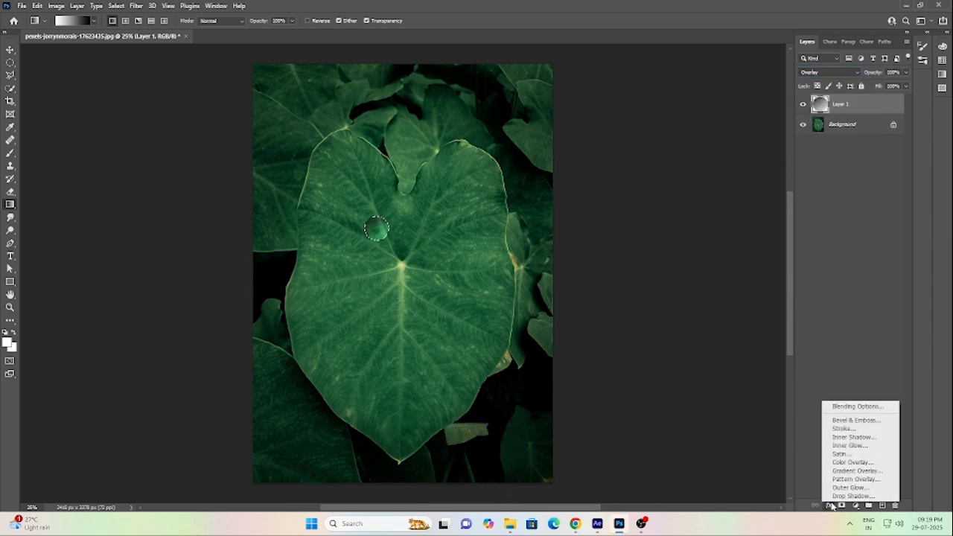
pyautogui.click(846, 406)
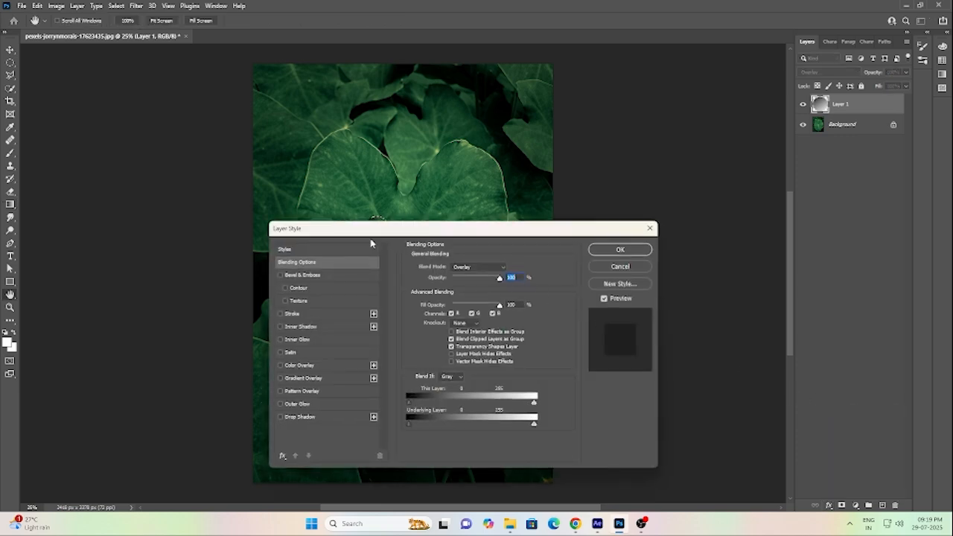
pyautogui.click(309, 328)
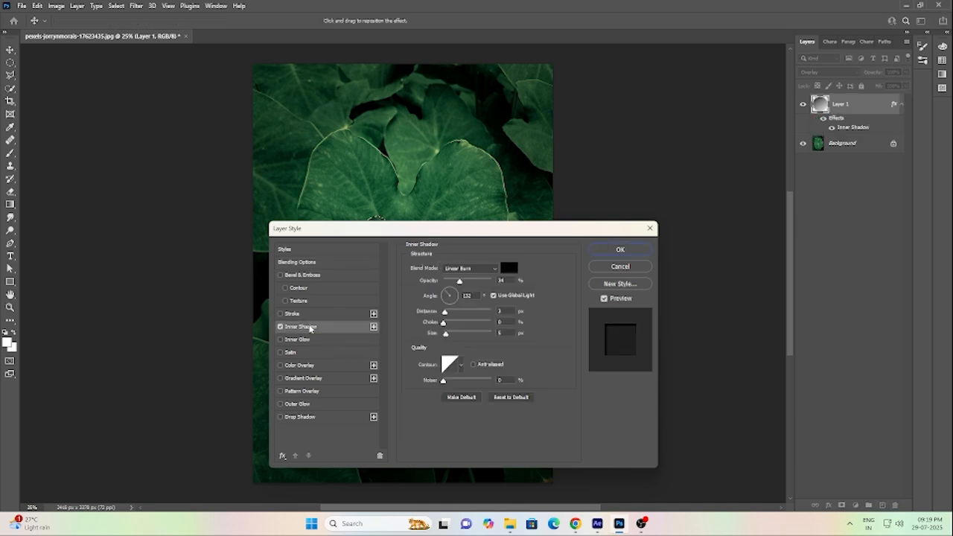
pyautogui.click(492, 272)
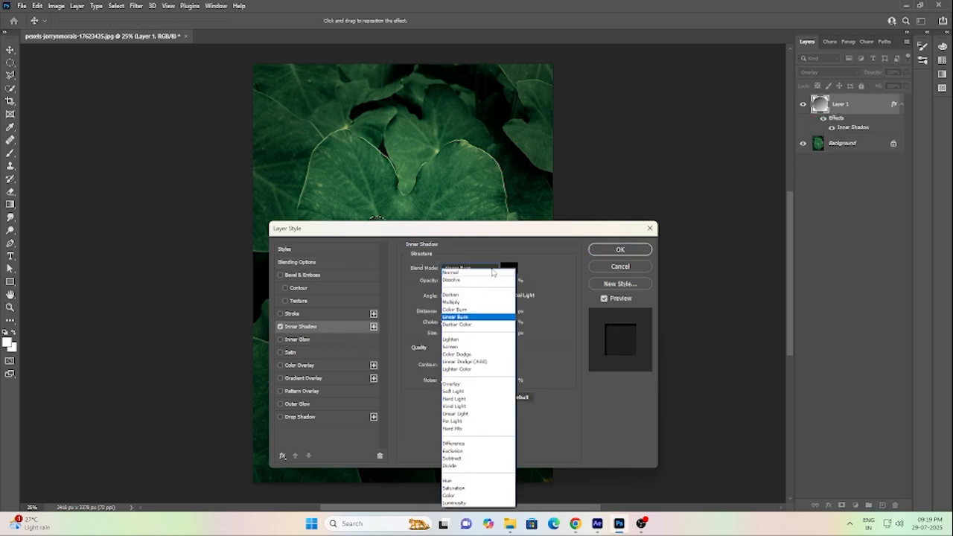
pyautogui.click(470, 320)
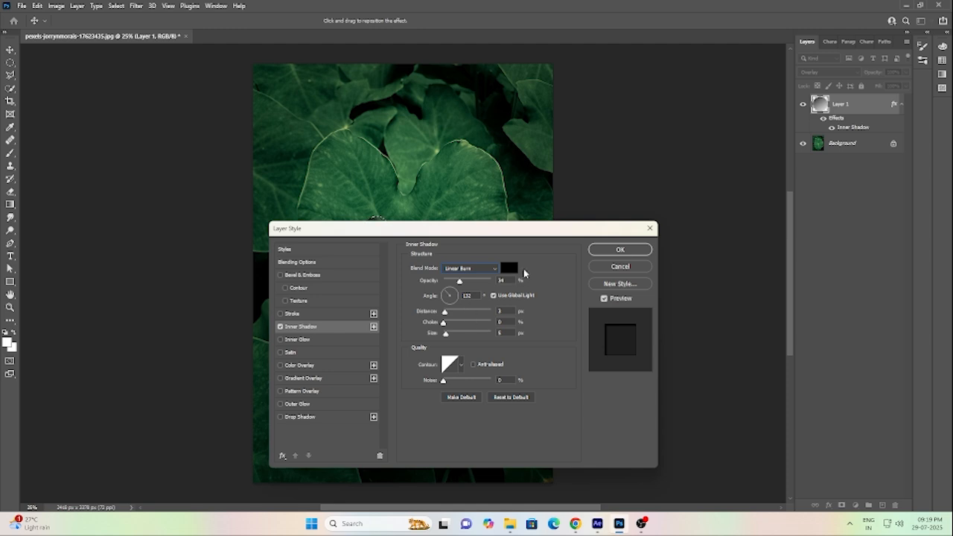
pyautogui.click(510, 268)
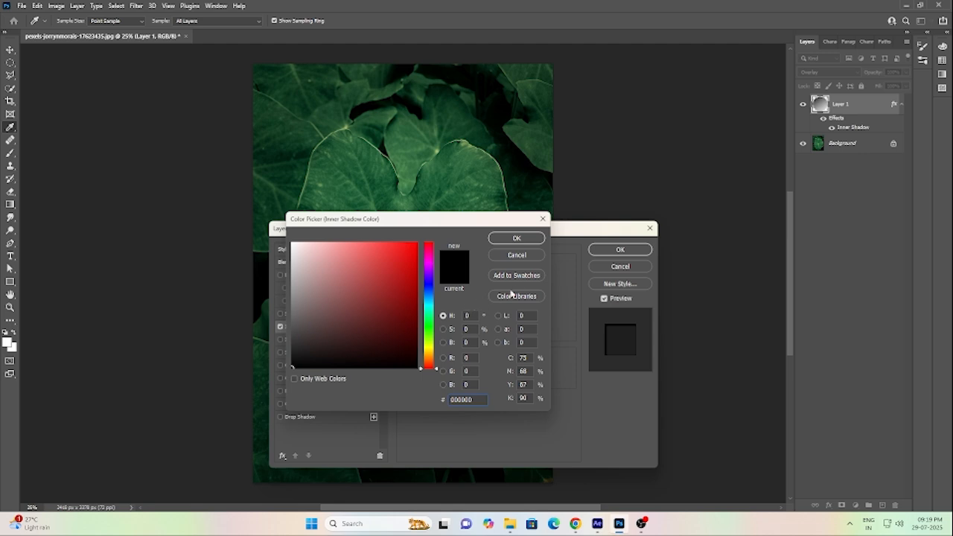
pyautogui.click(514, 240)
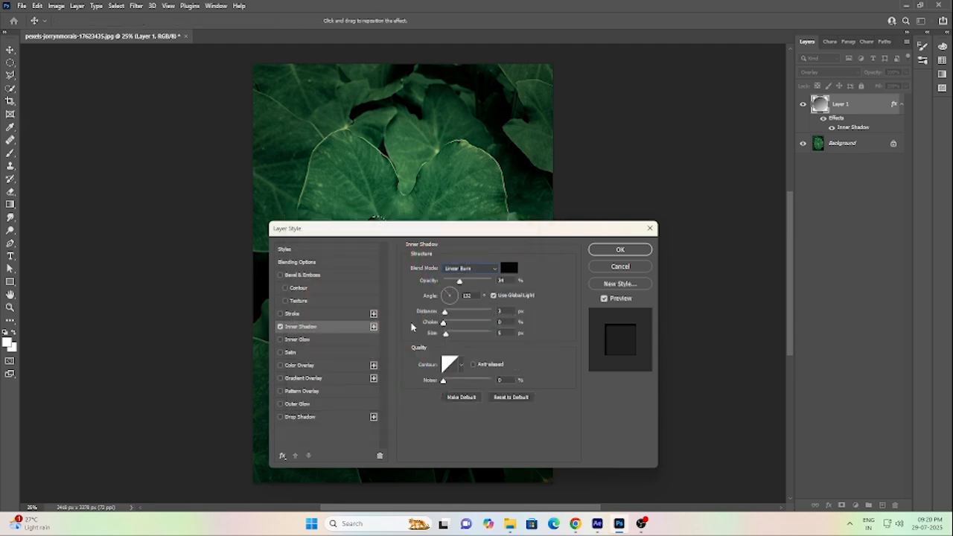
# - Add a Drop Shadow effect with Linear Burn blend mode and black colour 000000, and apply the layer style
pyautogui.click(307, 419)
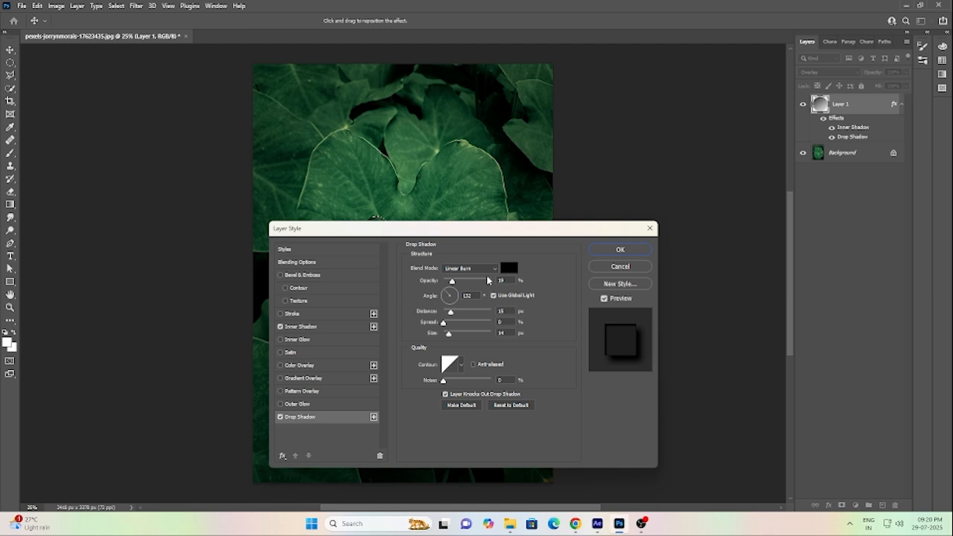
pyautogui.click(484, 269)
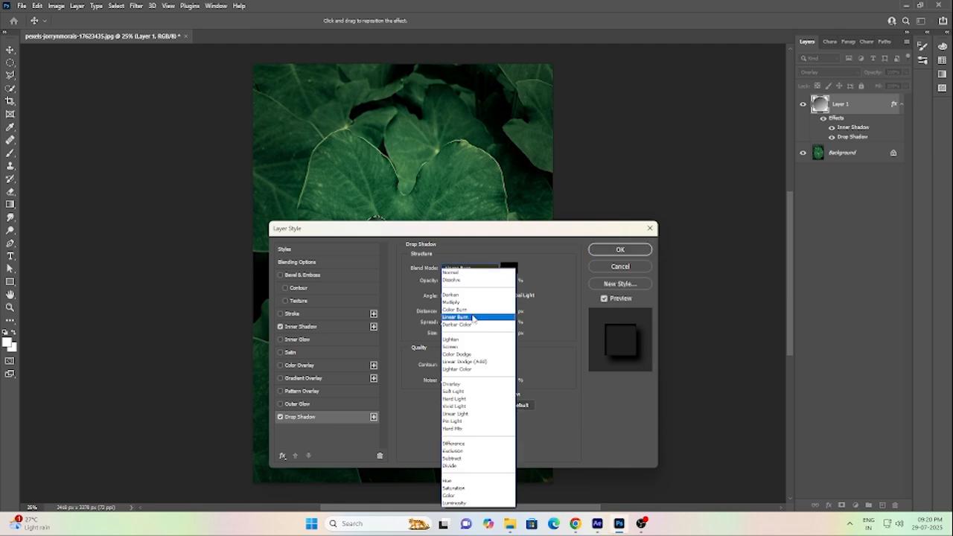
pyautogui.click(473, 318)
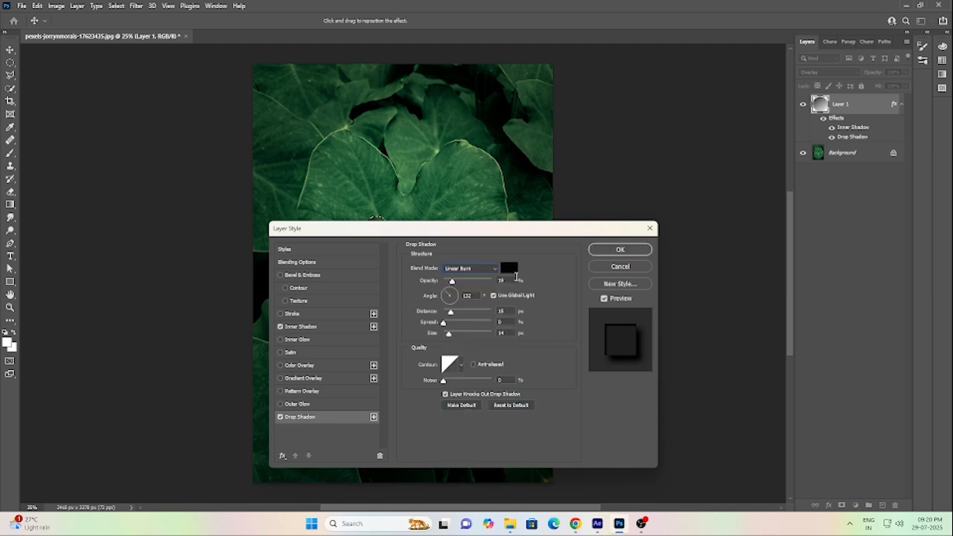
pyautogui.click(510, 268)
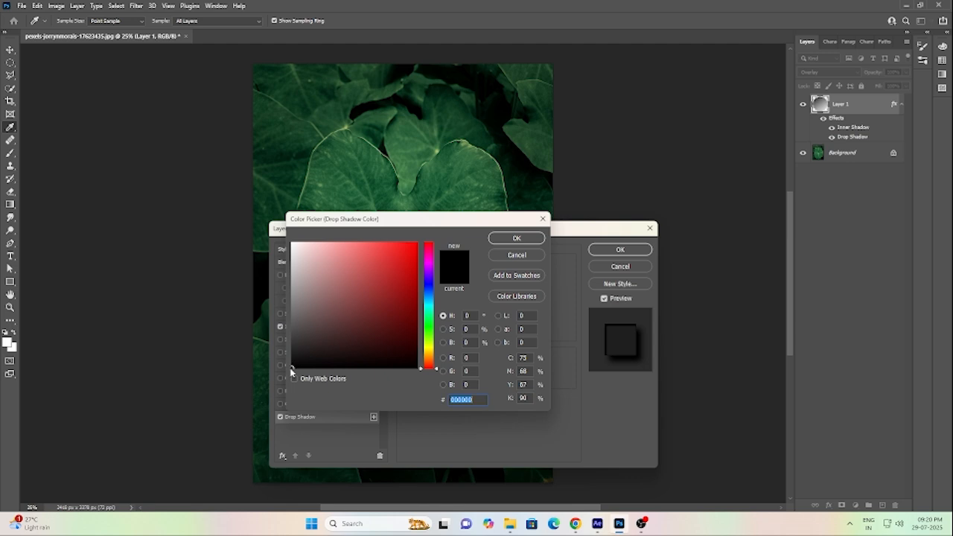
pyautogui.click(521, 239)
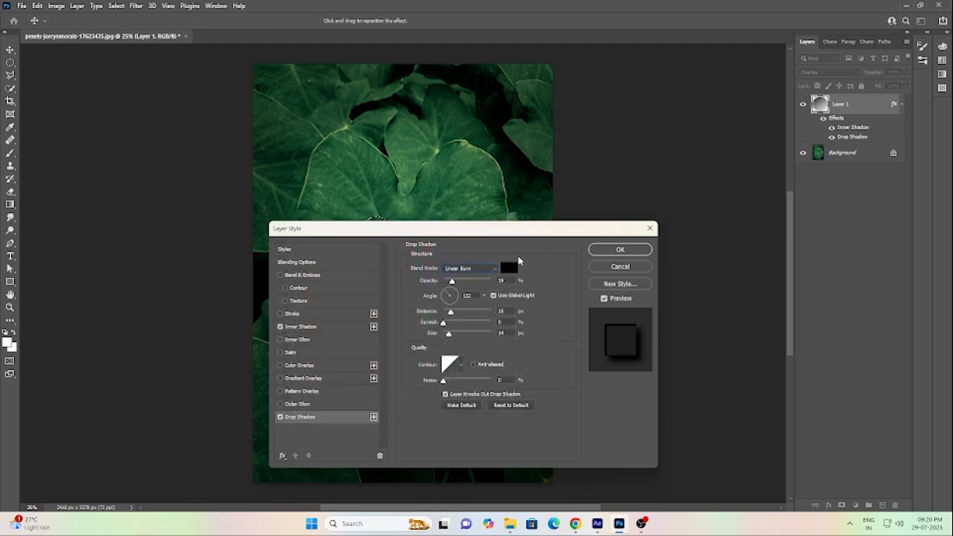
pyautogui.click(605, 251)
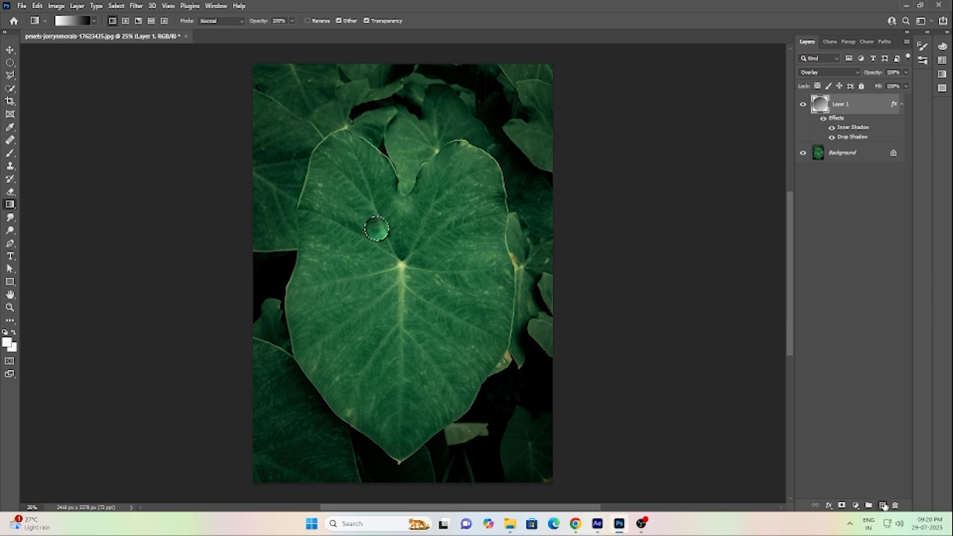
# - Paint a small white highlight dot in the droplet's upper left on a new layer with the Brush, and remove the selection
pyautogui.click(882, 505)
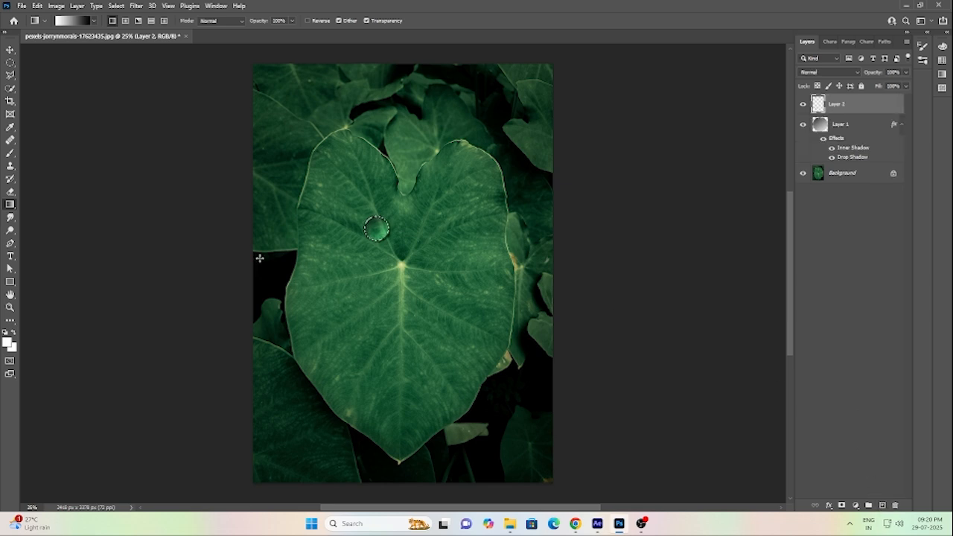
pyautogui.click(11, 154)
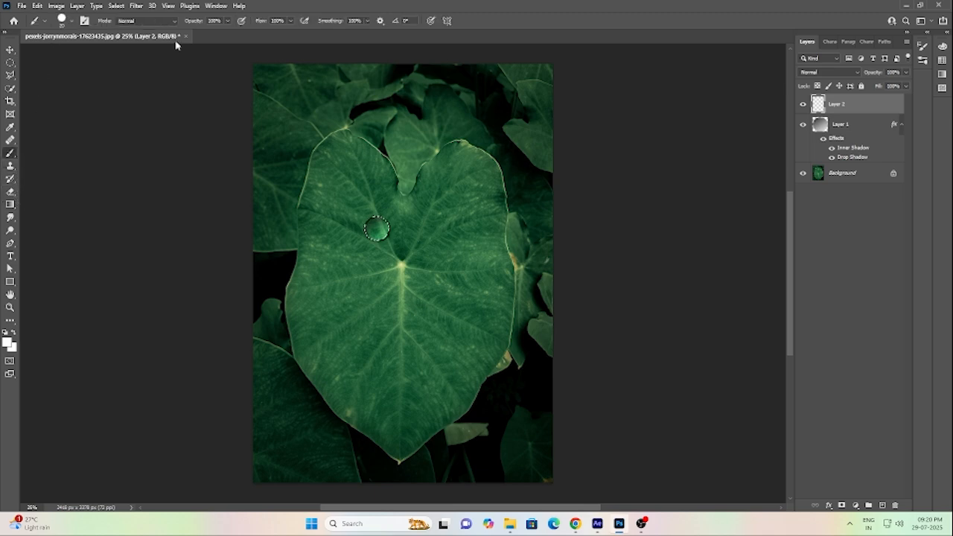
pyautogui.click(228, 23)
pyautogui.click(375, 228)
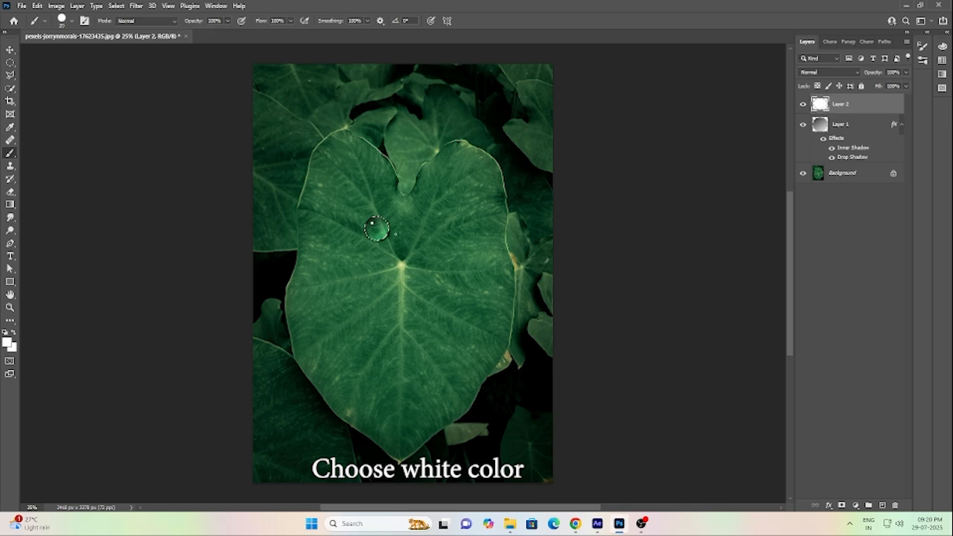
pyautogui.click(117, 5)
pyautogui.click(131, 27)
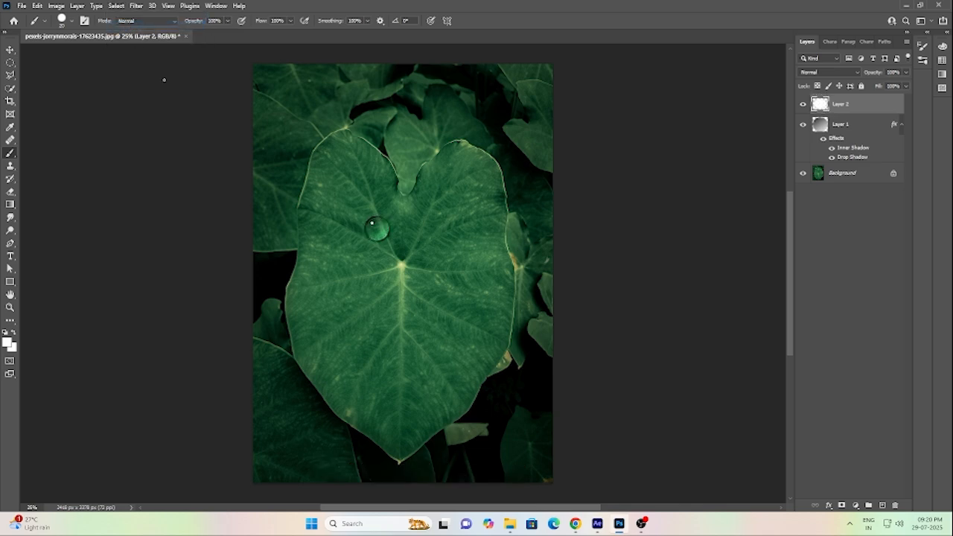
# - Transform Layer 1 and Layer 2 together into an upright oval droplet, about 74% wide and 112% high
pyautogui.keyDown('shift'); pyautogui.click(846, 125); pyautogui.keyUp('shift')
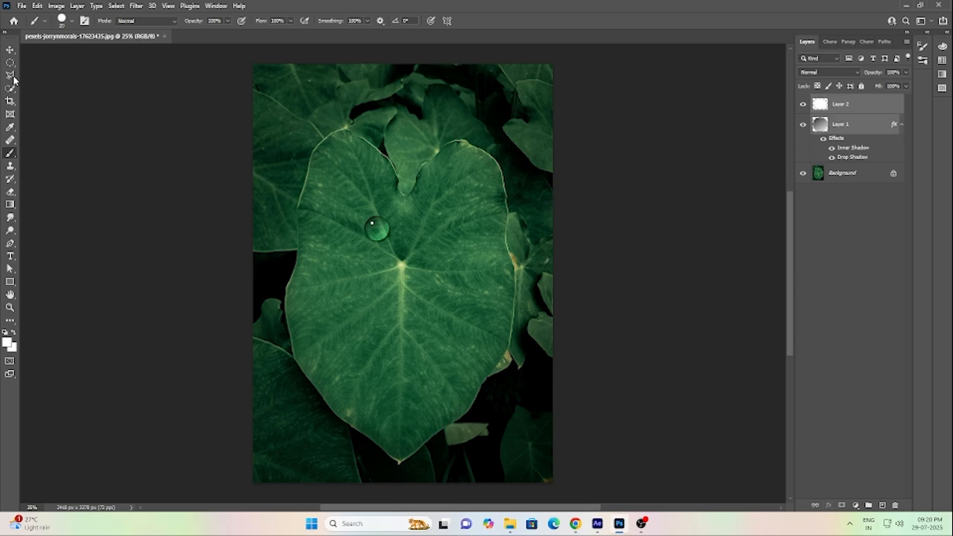
pyautogui.click(10, 49)
pyautogui.hotkey('ctrl', 't')
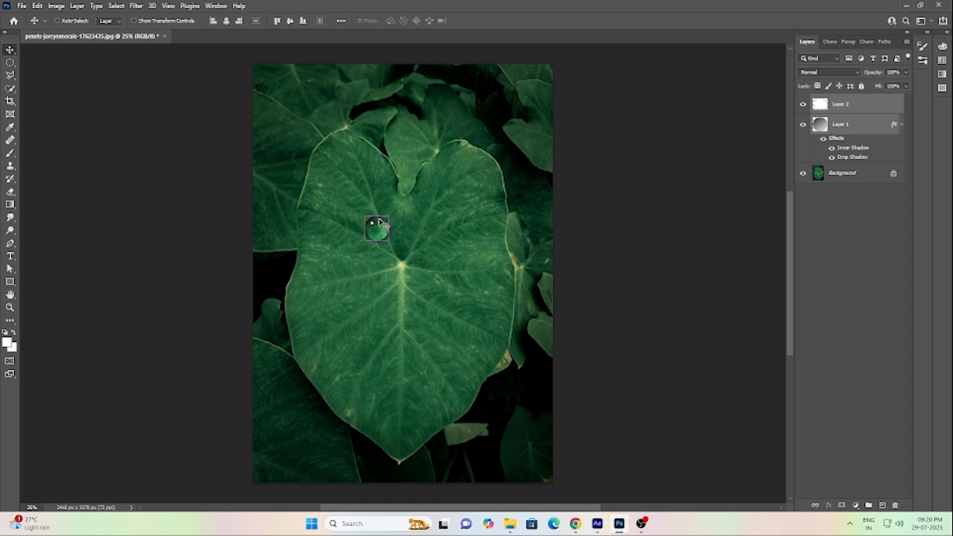
pyautogui.rightClick(380, 223)
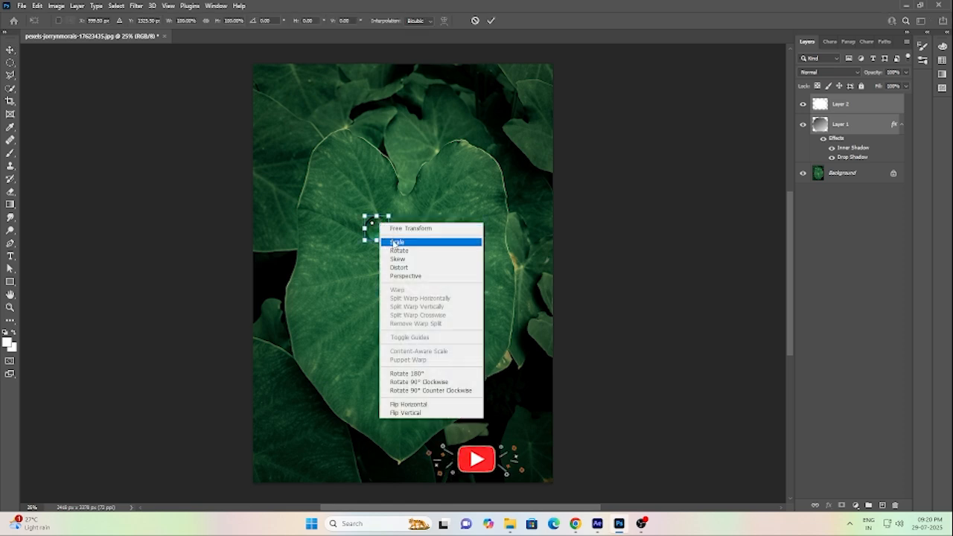
pyautogui.click(395, 243)
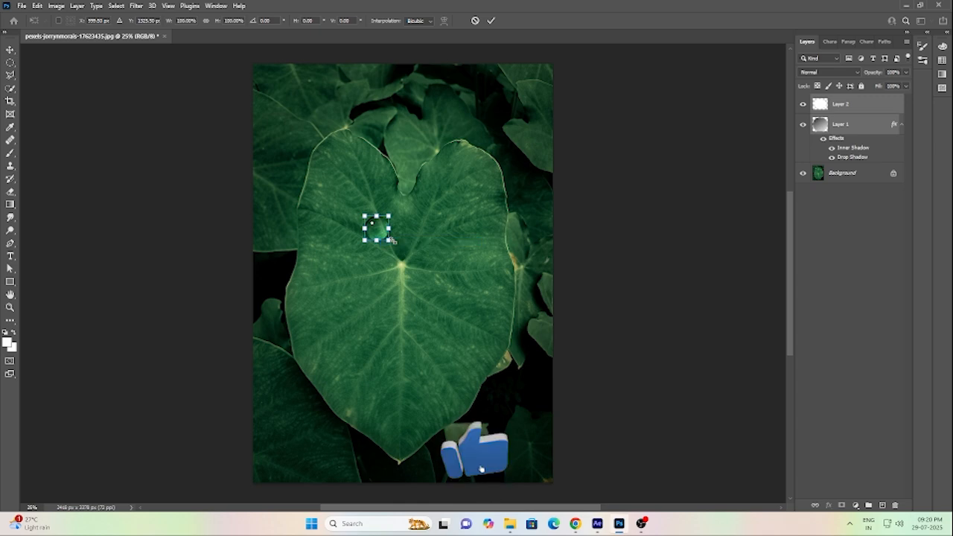
pyautogui.moveTo(388, 240); pyautogui.dragTo(367, 217)
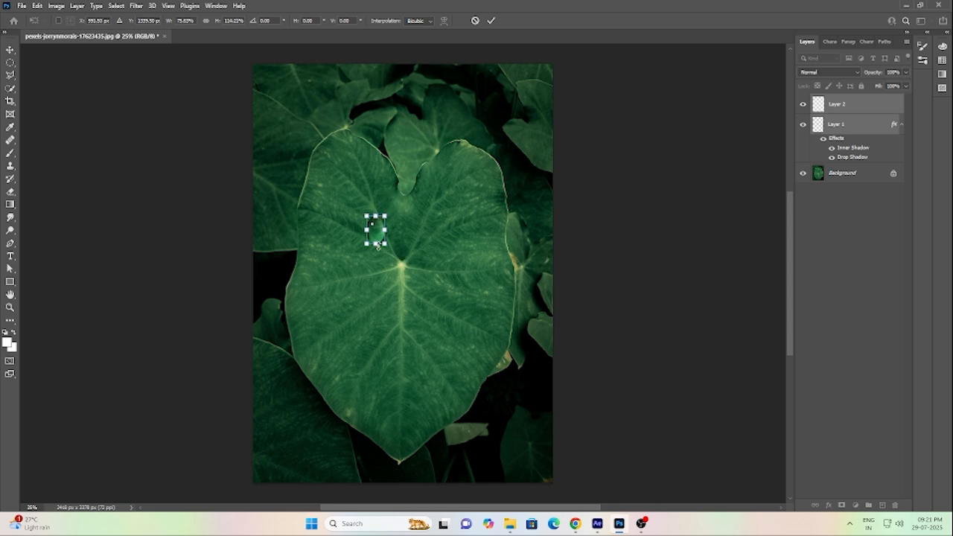
pyautogui.moveTo(366, 244); pyautogui.dragTo(367, 217)
pyautogui.rightClick(380, 229)
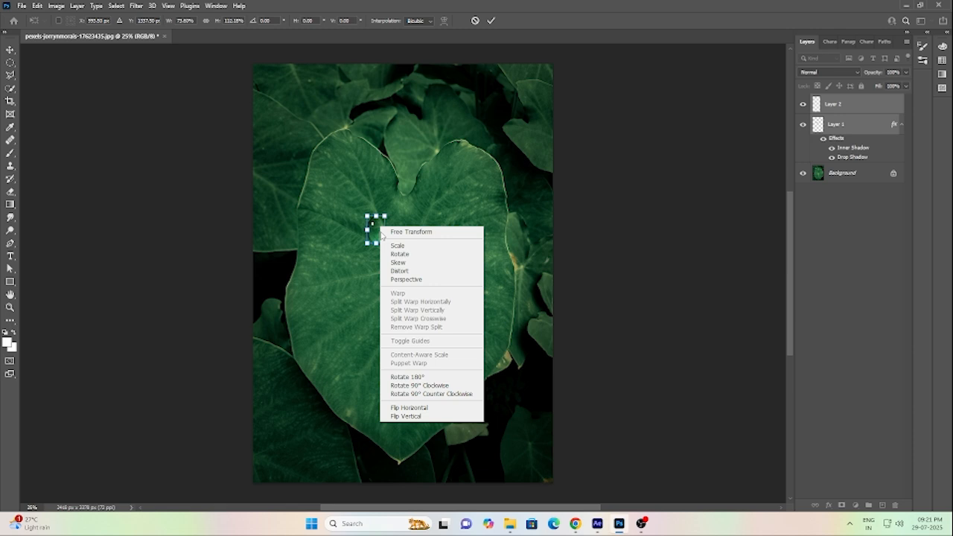
pyautogui.click(360, 266)
pyautogui.press('Return')
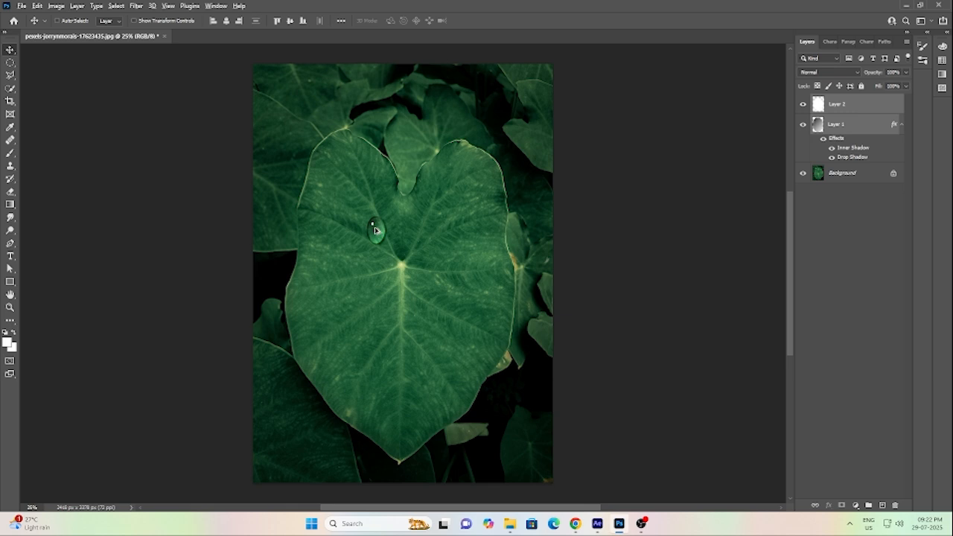
# - Duplicate the droplet onto the leaf's vein centre and once more below it, scaling the lower copy to about 66%
pyautogui.moveTo(376, 231); pyautogui.dragTo(409, 267)
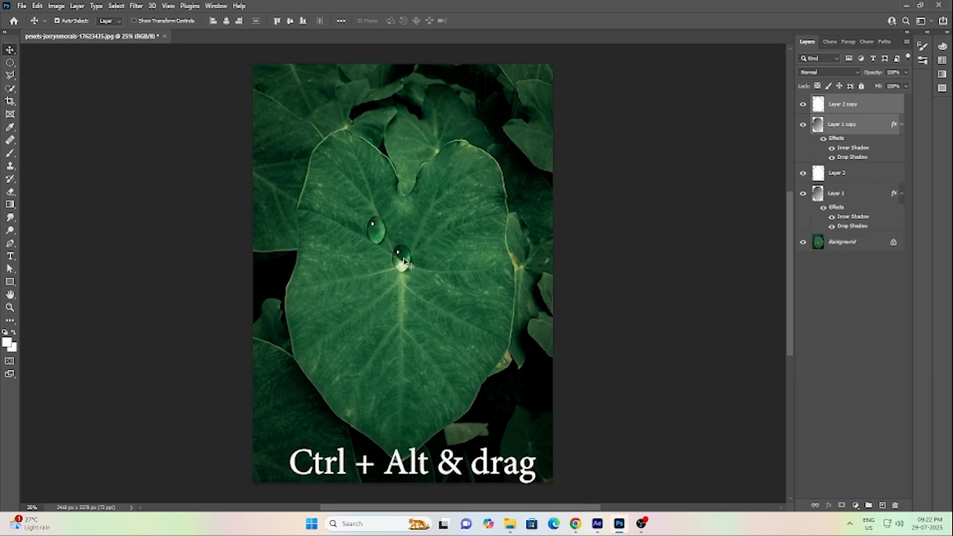
pyautogui.moveTo(403, 260); pyautogui.dragTo(379, 327)
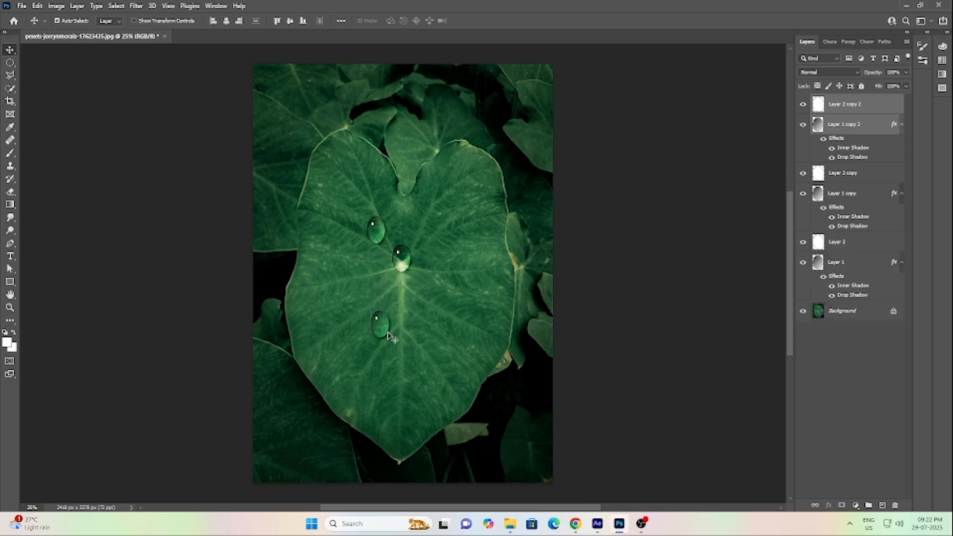
pyautogui.hotkey('ctrl', 't')
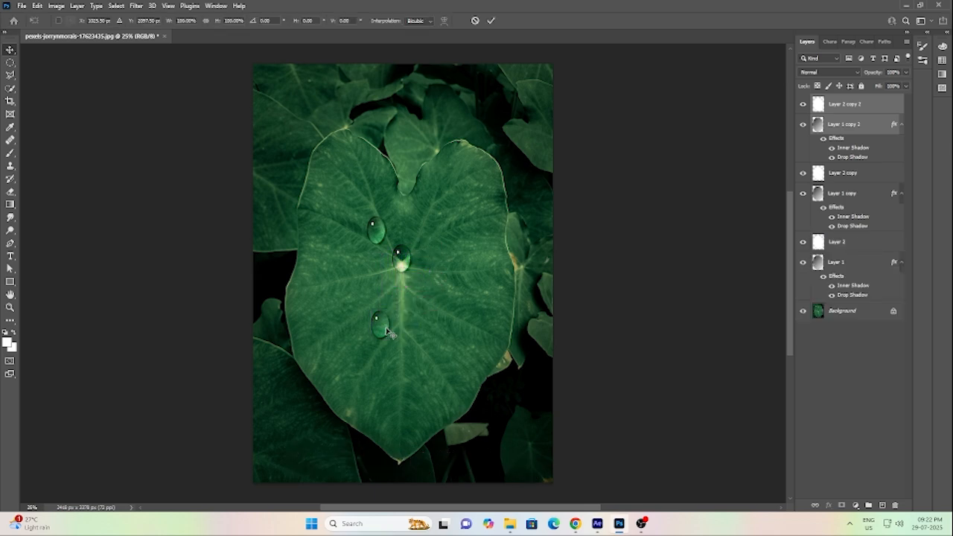
pyautogui.moveTo(388, 338); pyautogui.dragTo(384, 328)
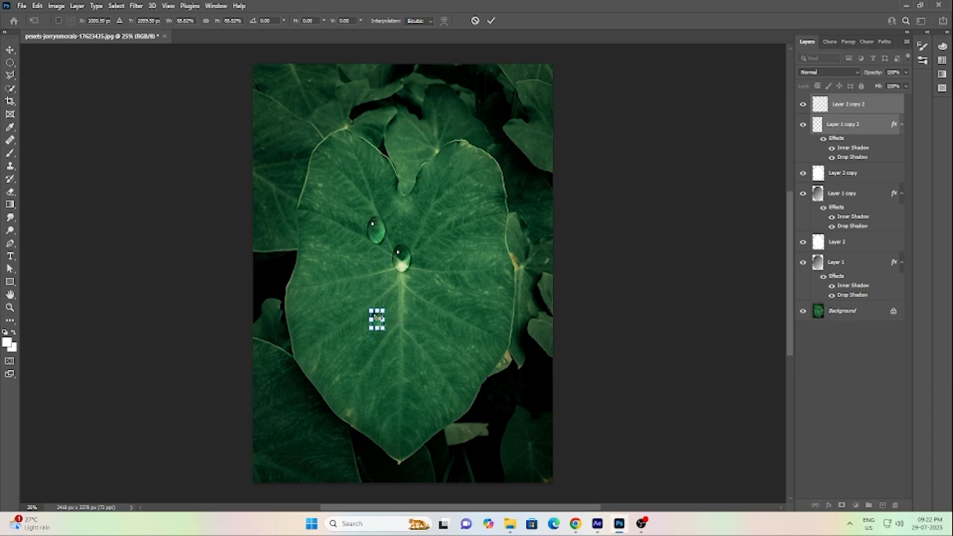
pyautogui.press('Return')
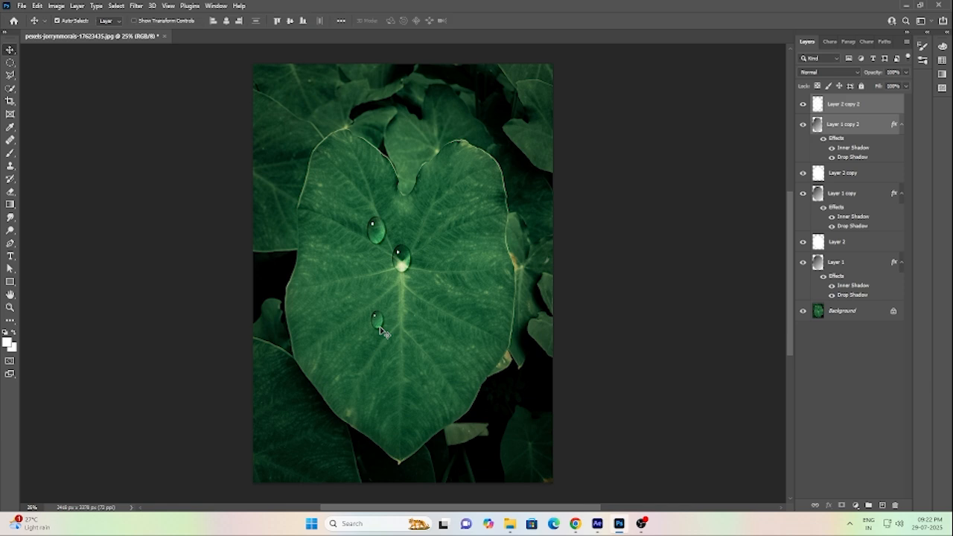
# - Copy the small droplet to the lower midrib and the leaf's right side, scaling the right one to about 167% wide and 125% high
pyautogui.moveTo(379, 325); pyautogui.dragTo(397, 336)
pyautogui.hotkey('ctrl', 'z')
pyautogui.moveTo(378, 321); pyautogui.dragTo(463, 328)
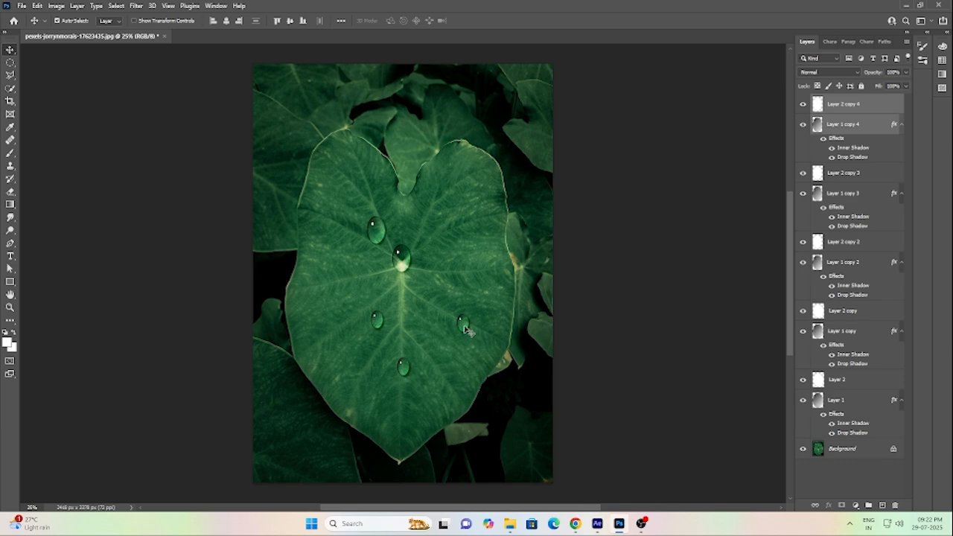
pyautogui.hotkey('ctrl', 't')
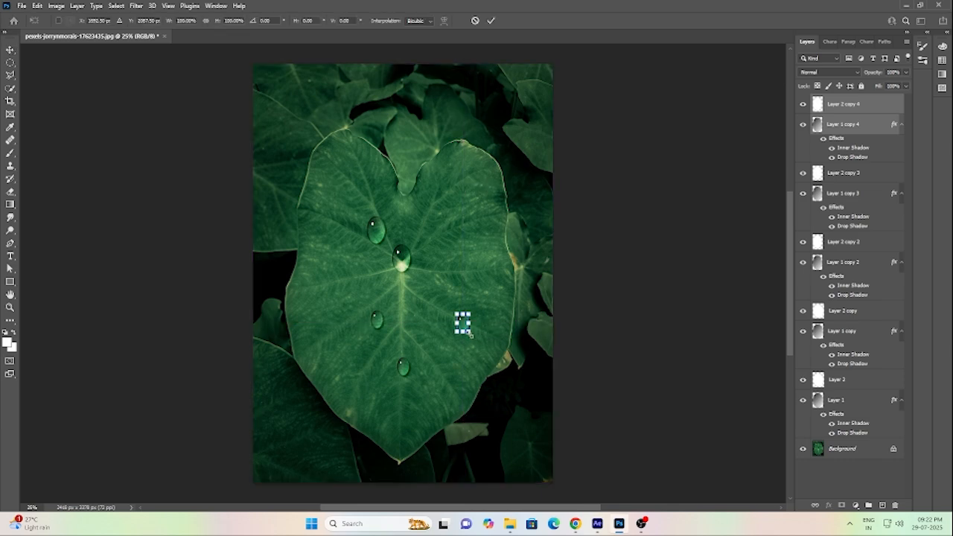
pyautogui.moveTo(471, 334); pyautogui.dragTo(478, 339)
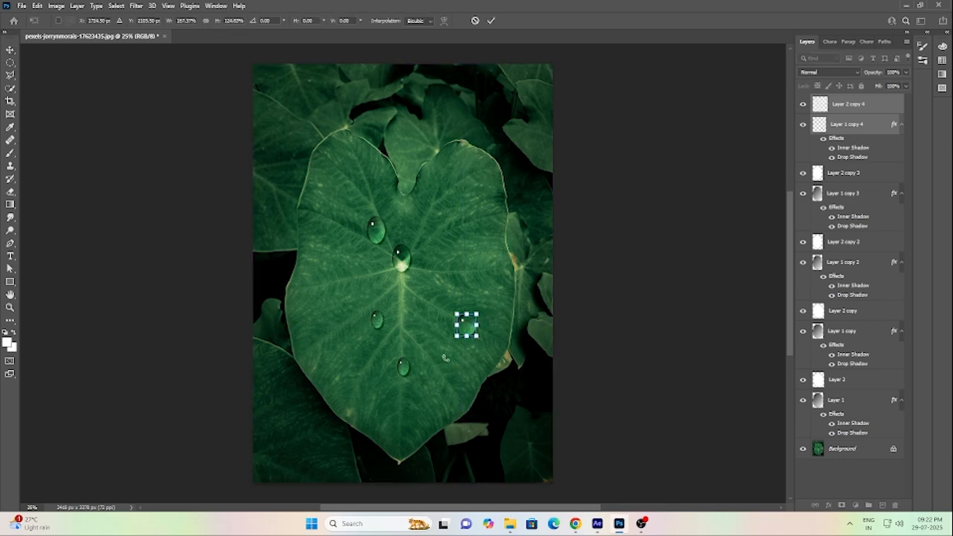
pyautogui.doubleClick(469, 327)
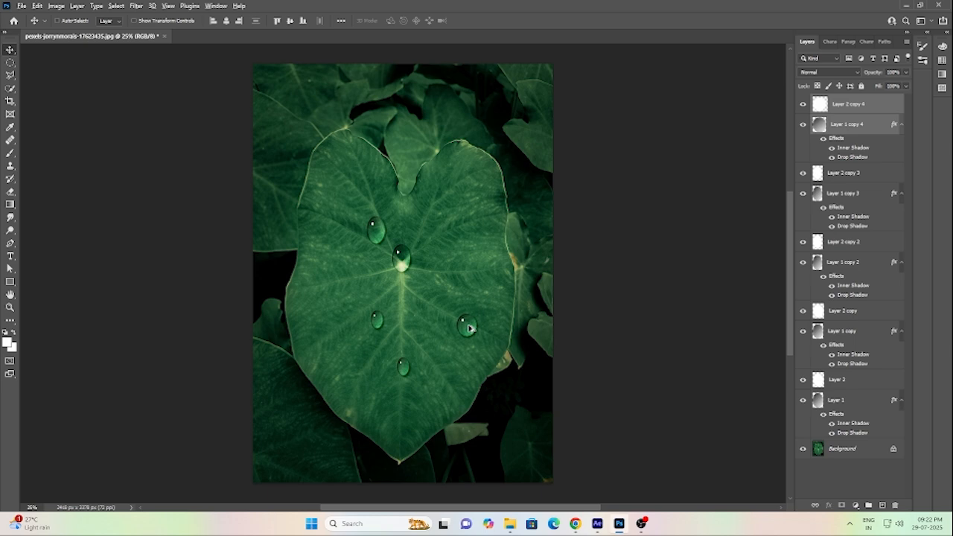
# - Duplicate the large right-hand droplet to the leaf's lower left and scale the copy to about 80% wide and 87% high
pyautogui.moveTo(469, 327); pyautogui.dragTo(359, 379)
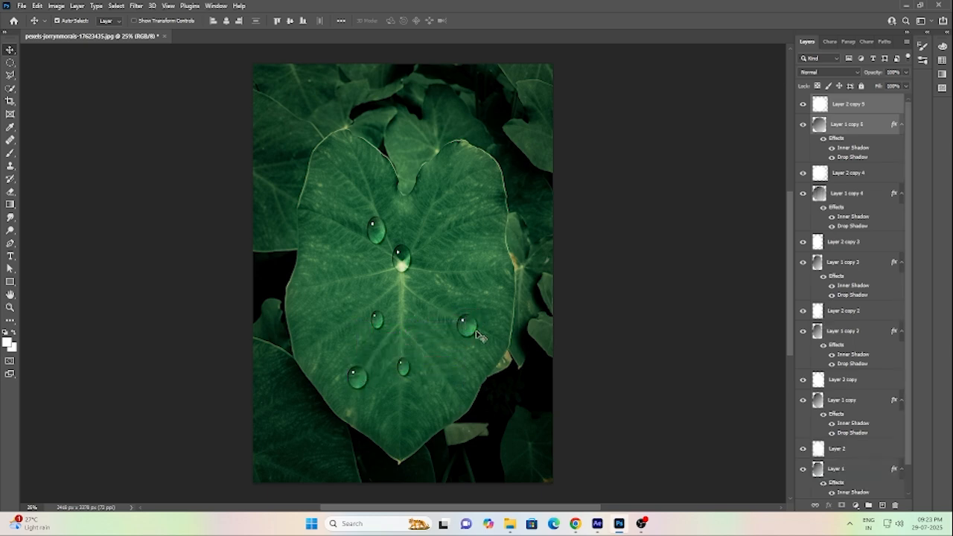
pyautogui.hotkey('ctrl', 't')
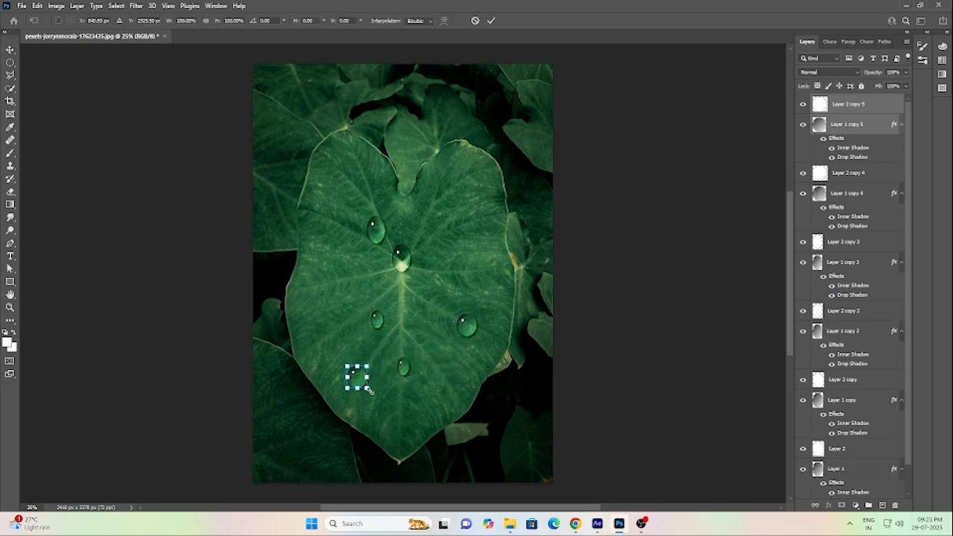
pyautogui.moveTo(368, 389); pyautogui.dragTo(365, 386)
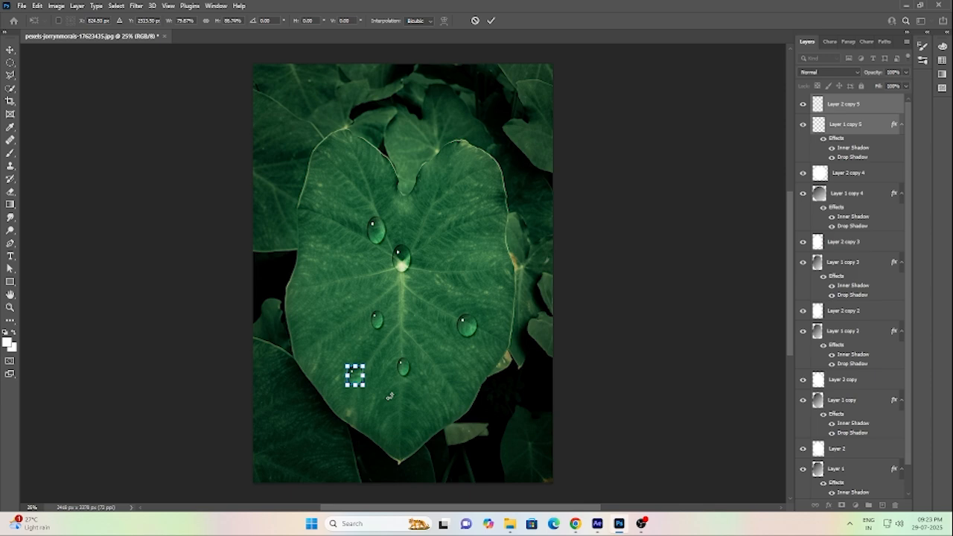
pyautogui.press('Return')
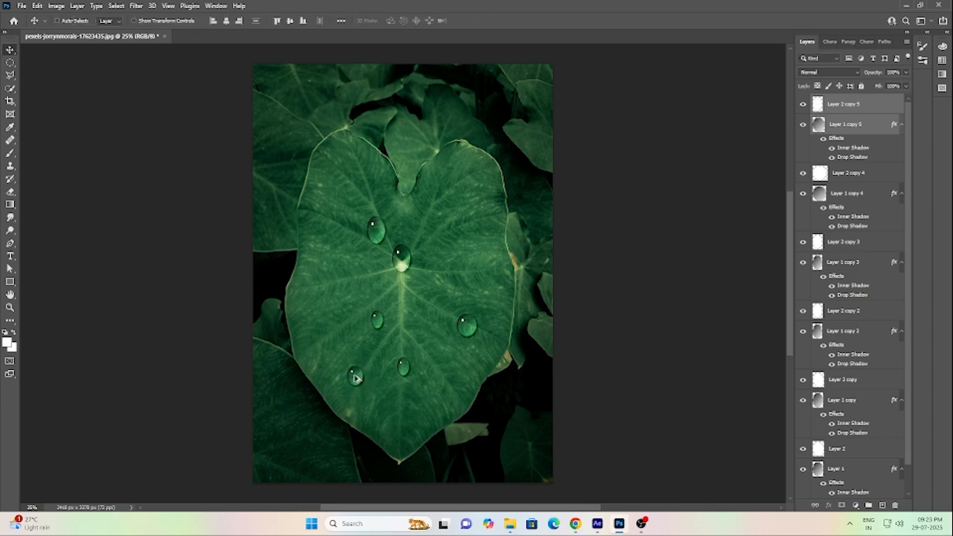
# - Duplicate the lower-left droplet near the leaf's bottom tip and transform the copy into a smaller, narrower oval
pyautogui.moveTo(355, 377); pyautogui.dragTo(405, 416)
pyautogui.hotkey('ctrl', 't')
pyautogui.press('Return')
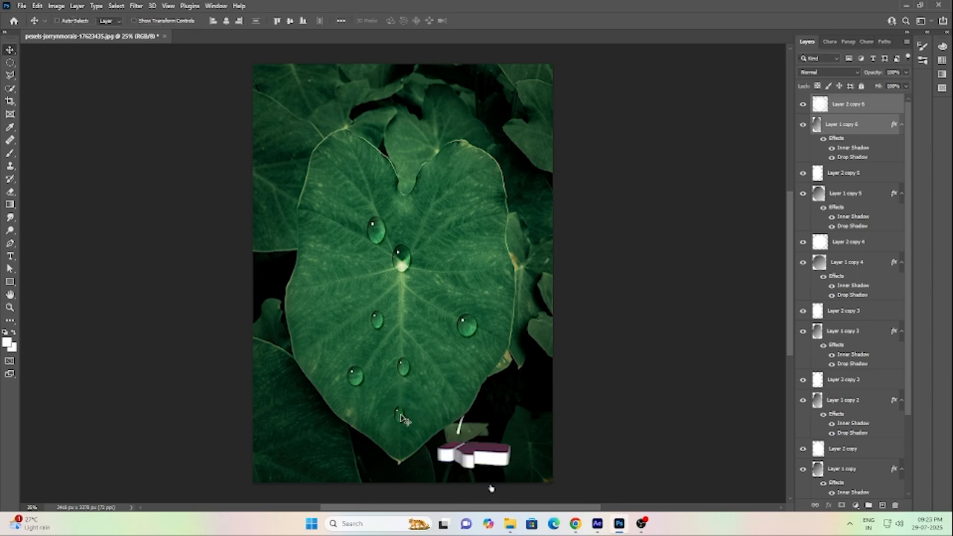
# - Copy the narrow tip droplet to the leaf's upper right and left edge, scaling the left one to about 151% wide and 109% high
pyautogui.moveTo(397, 421); pyautogui.dragTo(467, 200)
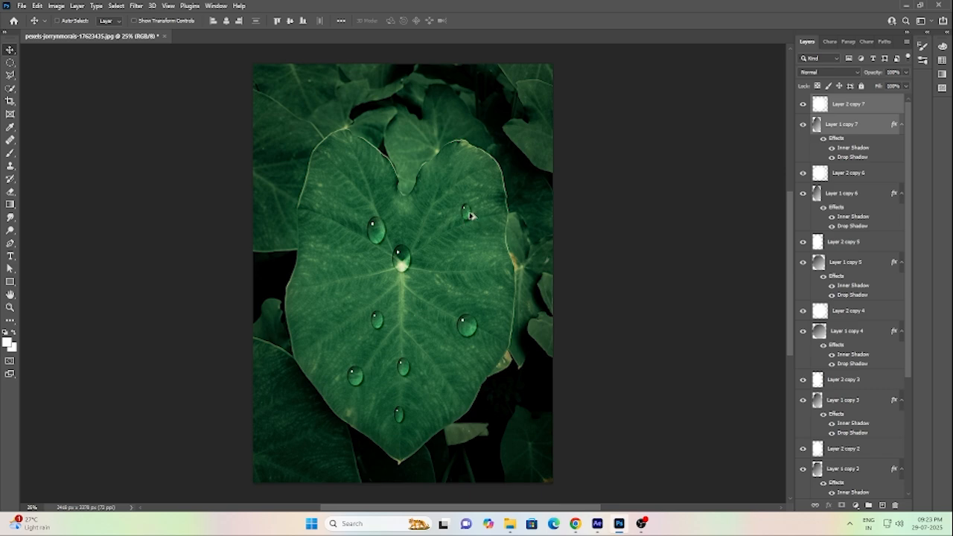
pyautogui.moveTo(466, 214); pyautogui.dragTo(324, 290)
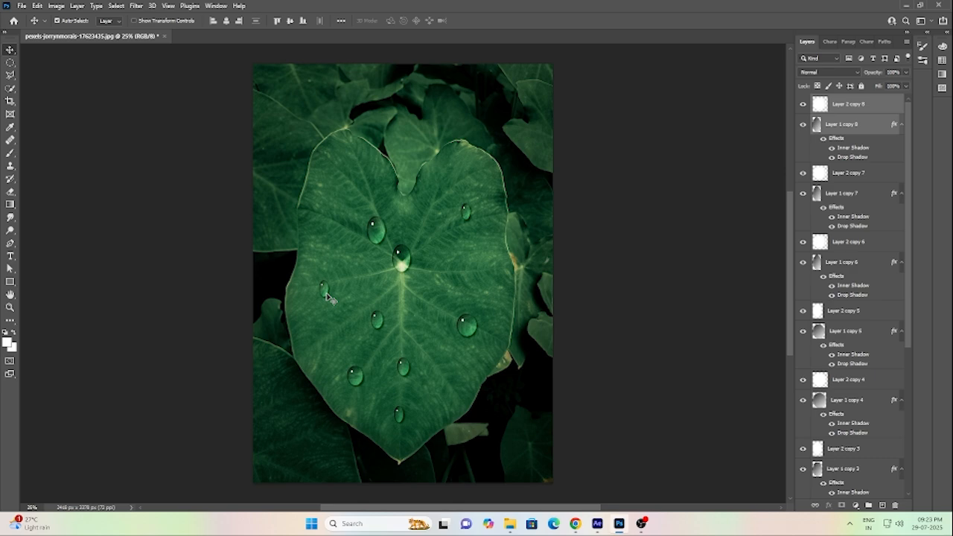
pyautogui.hotkey('ctrl', 't')
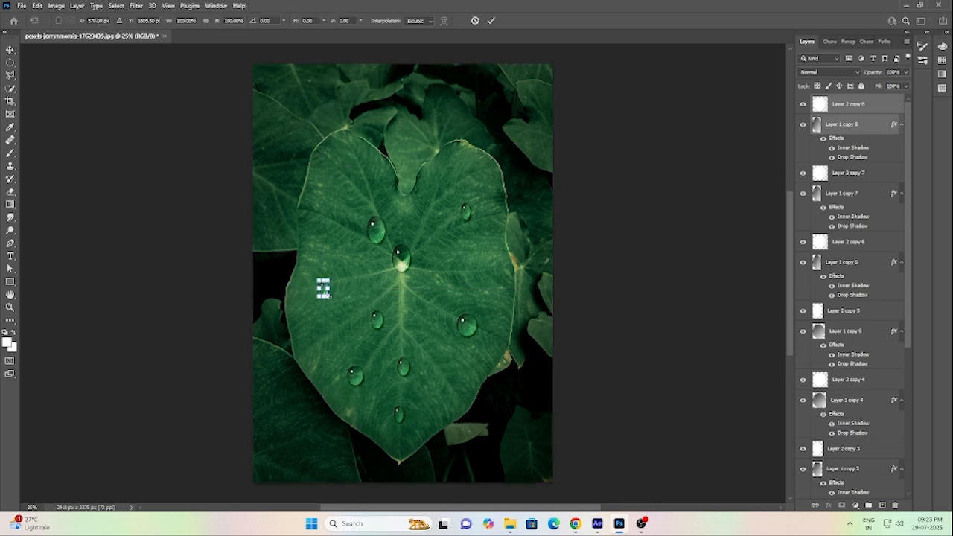
pyautogui.moveTo(328, 296); pyautogui.dragTo(335, 299)
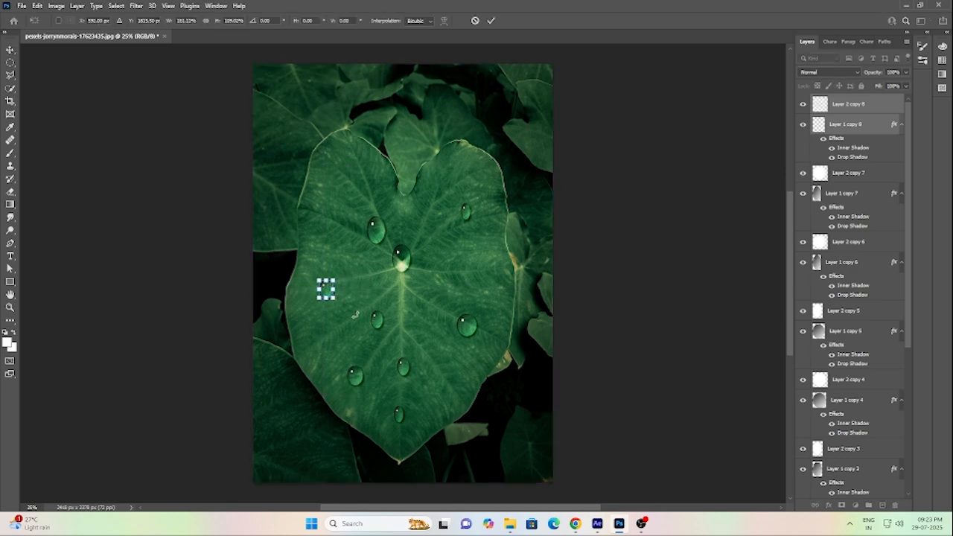
pyautogui.press('Return')
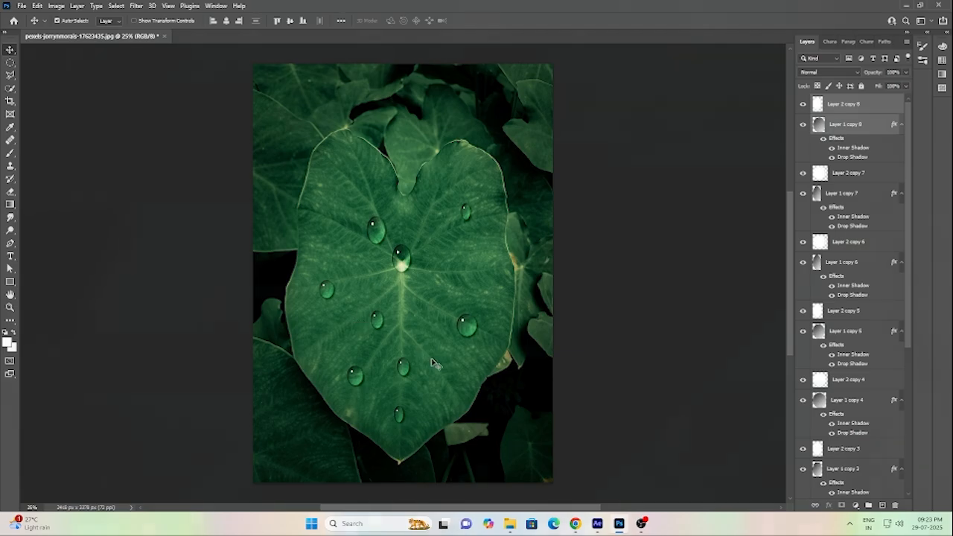